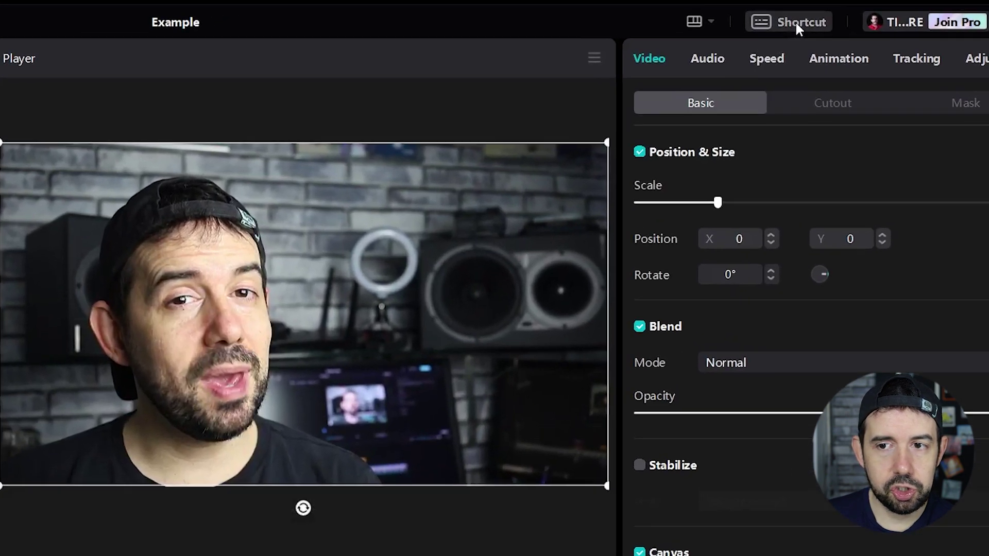
- Open the keyboard shortcut settings and view the Shortcut 1–5 presets, keeping Shortcut 1
{"action": "left_click", "coordinate": [790, 10]}
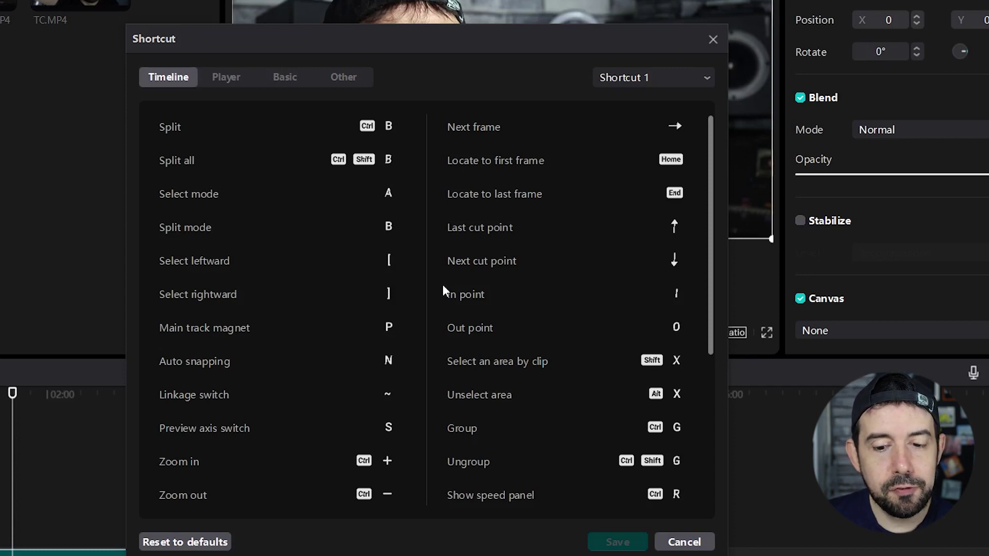
{"action": "left_click", "coordinate": [656, 82]}
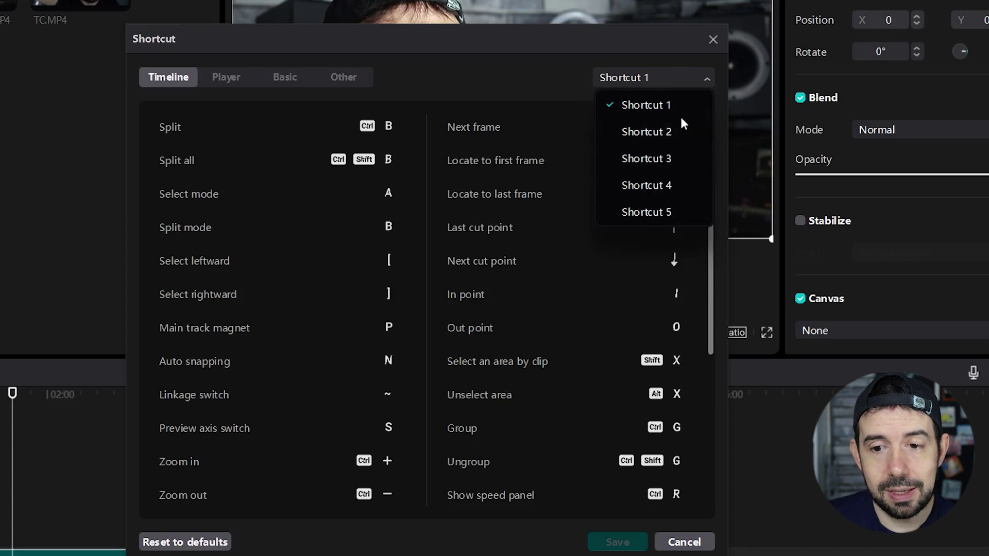
{"action": "left_click", "coordinate": [649, 75]}
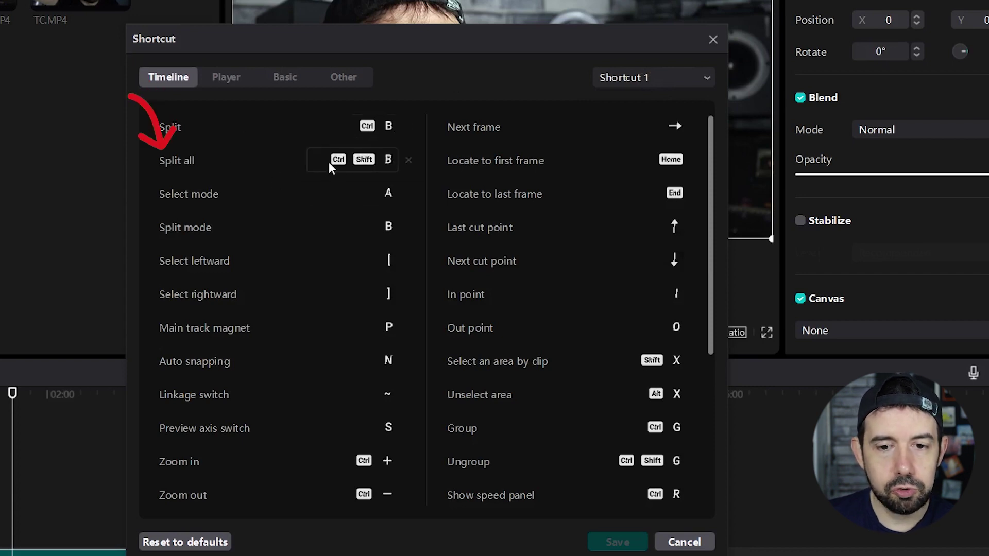
- Compare the Shortcut 1 and Shortcut 2 presets, settling on Shortcut 2 (Split Ctrl+K, Split all Ctrl+Shift+K)
{"action": "left_click", "coordinate": [627, 80]}
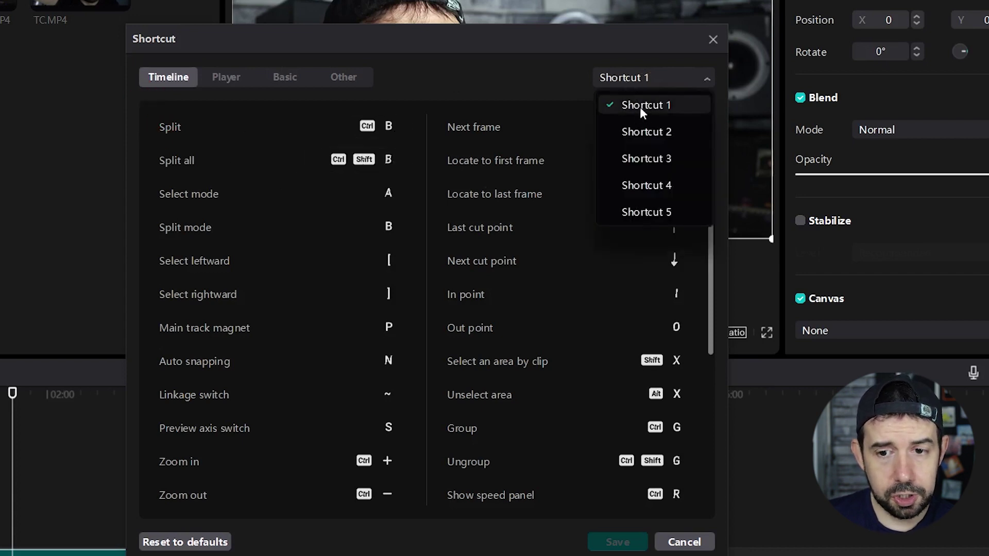
{"action": "left_click", "coordinate": [655, 135]}
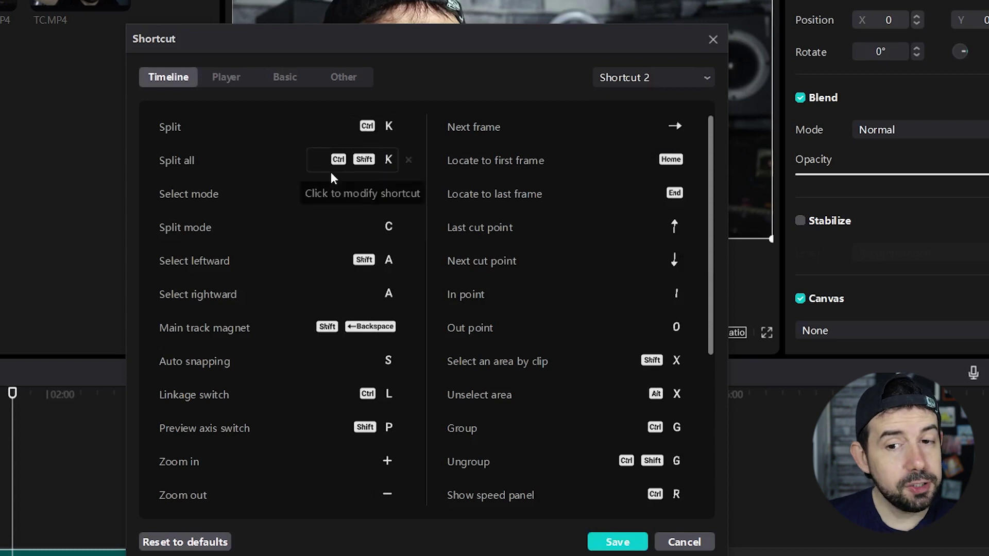
{"action": "left_click", "coordinate": [651, 78]}
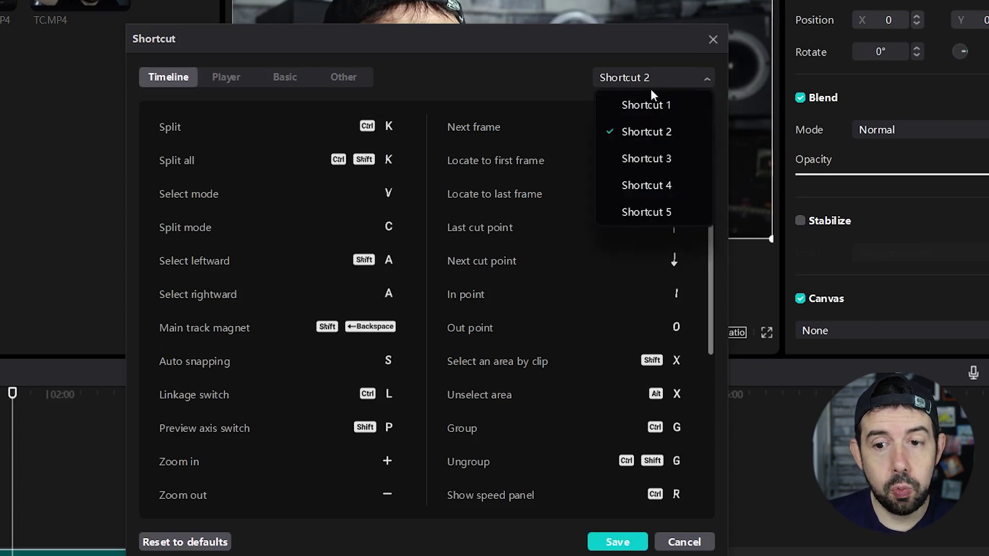
{"action": "left_click", "coordinate": [649, 105]}
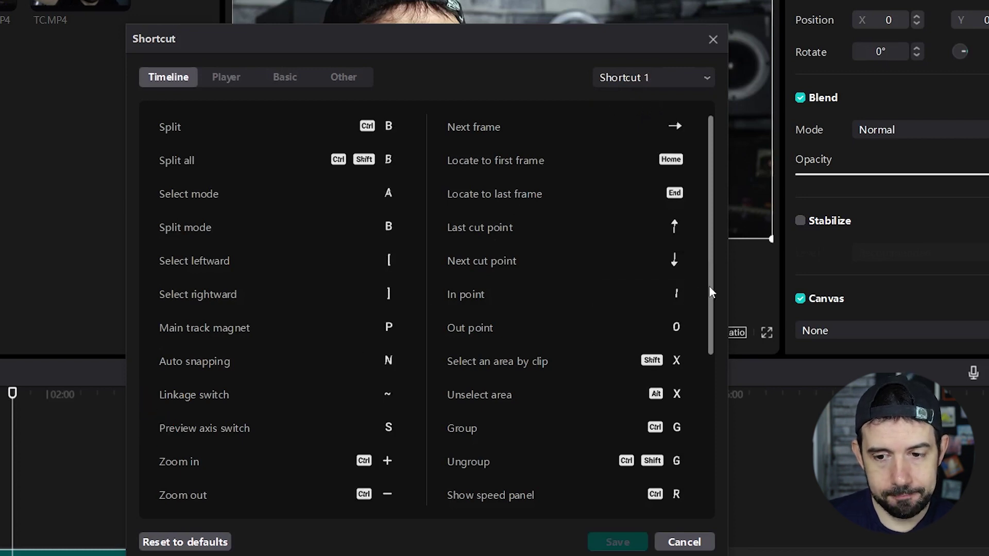
{"action": "scroll", "coordinate": [708, 286], "scroll_direction": "down", "scroll_amount": 2}
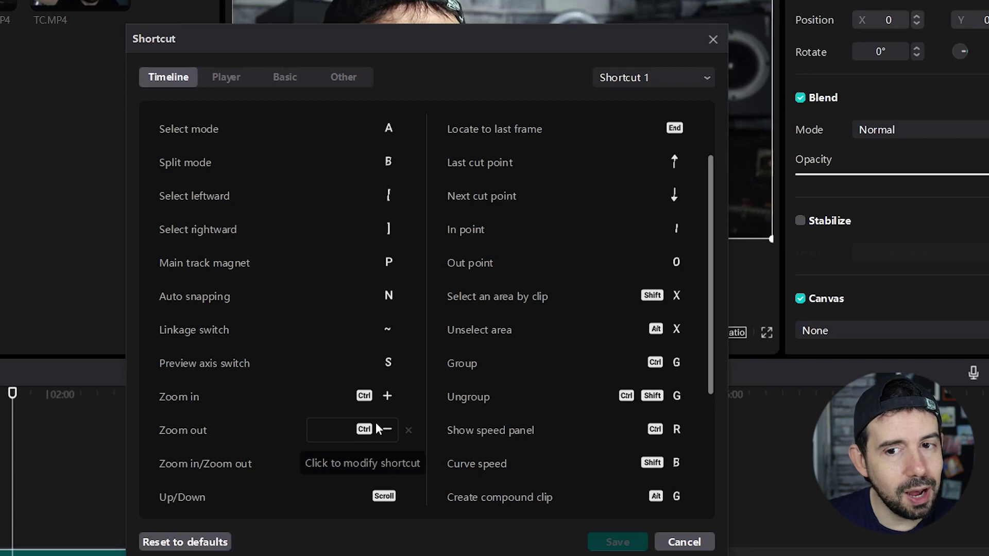
{"action": "left_click", "coordinate": [661, 80]}
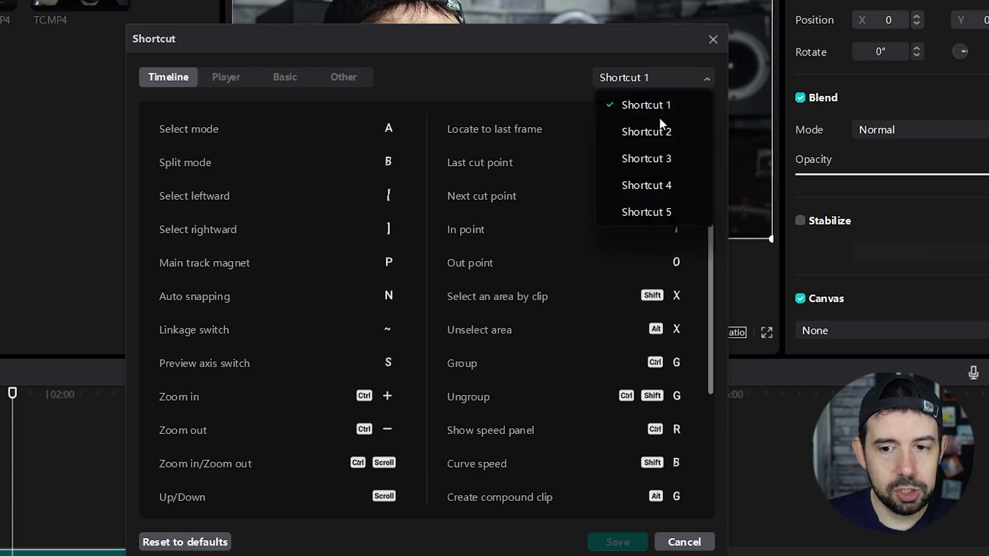
{"action": "left_click", "coordinate": [659, 131]}
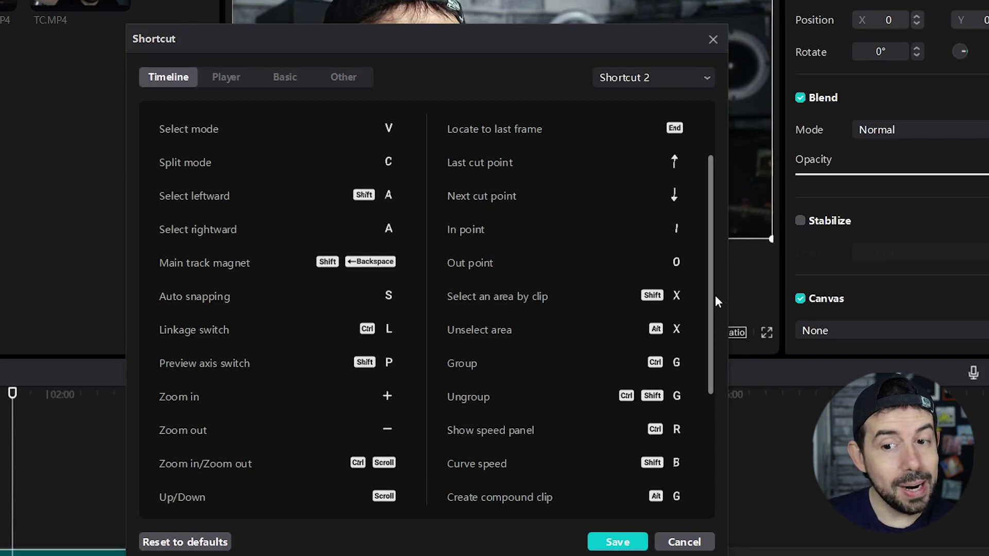
{"action": "scroll", "coordinate": [710, 273], "scroll_direction": "up", "scroll_amount": 2}
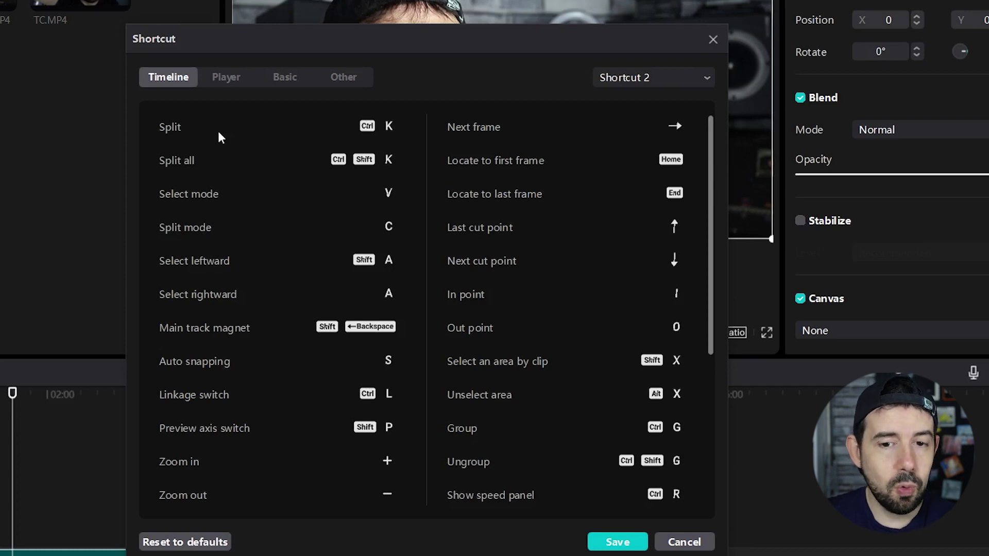
- Rebind Split to K and Split all to Ctrl+K, then save the shortcut settings
{"action": "left_click", "coordinate": [376, 127]}
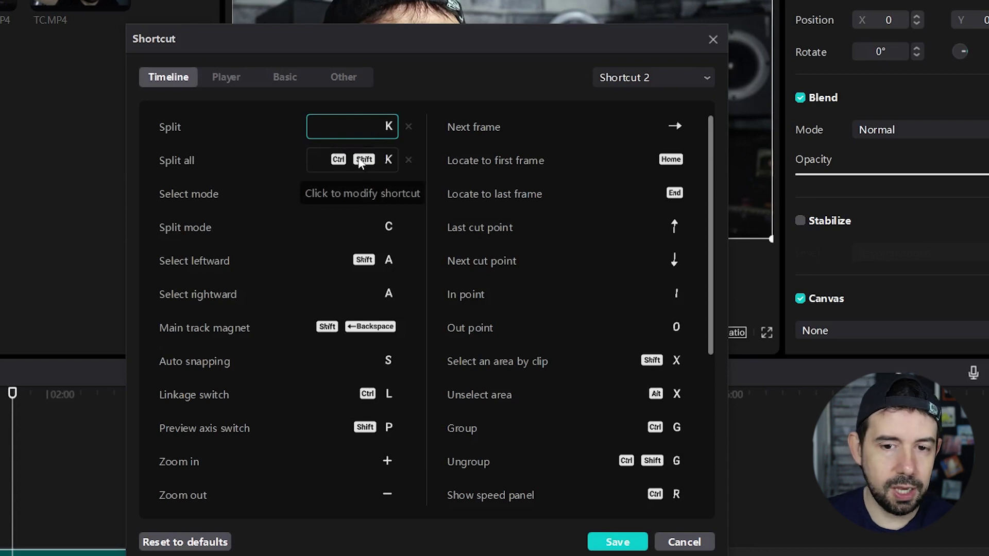
{"action": "left_click", "coordinate": [359, 161]}
{"action": "key", "text": "ctrl+k"}
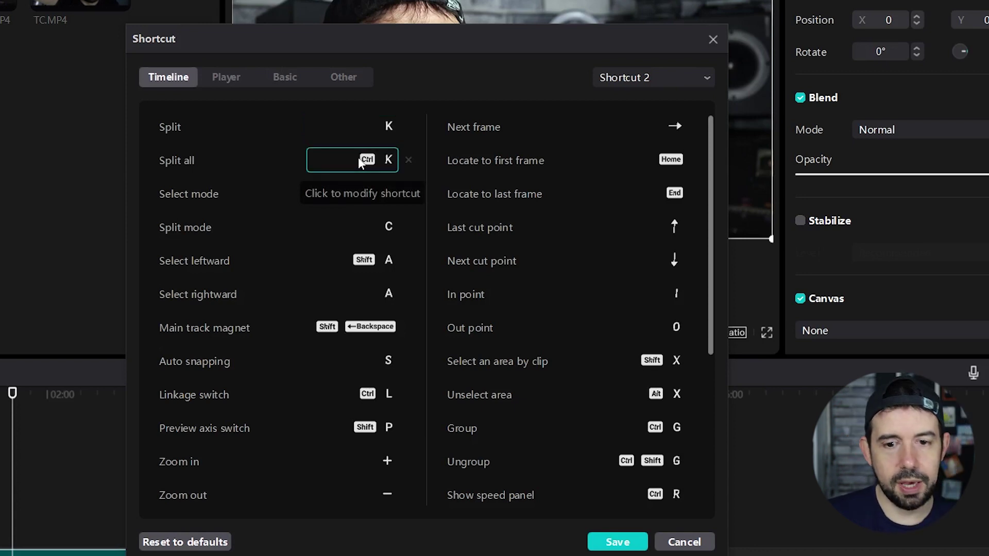
{"action": "left_click", "coordinate": [608, 546]}
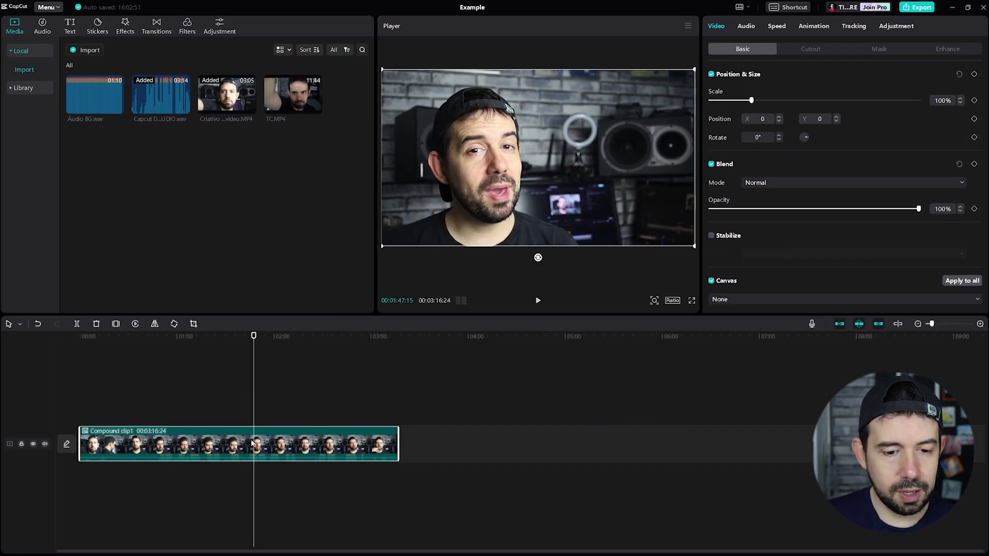
- Split the compound clip at the playhead into 00:01:47:15 and 00:01:29:09 parts
{"action": "key", "text": "ctrl+k"}
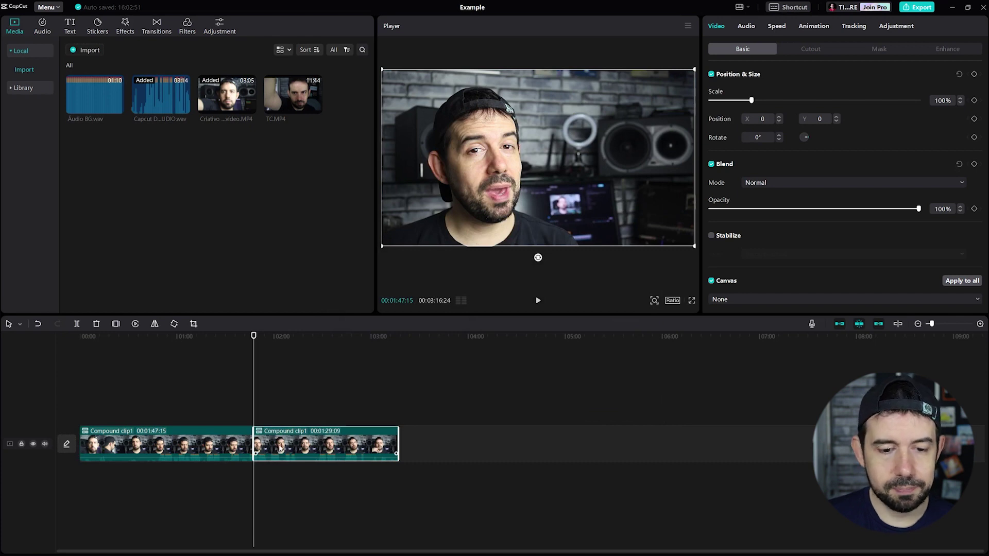
{"action": "scroll", "coordinate": [280, 449], "scroll_direction": "up", "scroll_amount": 3, "text": "ctrl"}
{"action": "scroll", "coordinate": [281, 448], "scroll_direction": "down", "scroll_amount": 5, "text": "ctrl"}
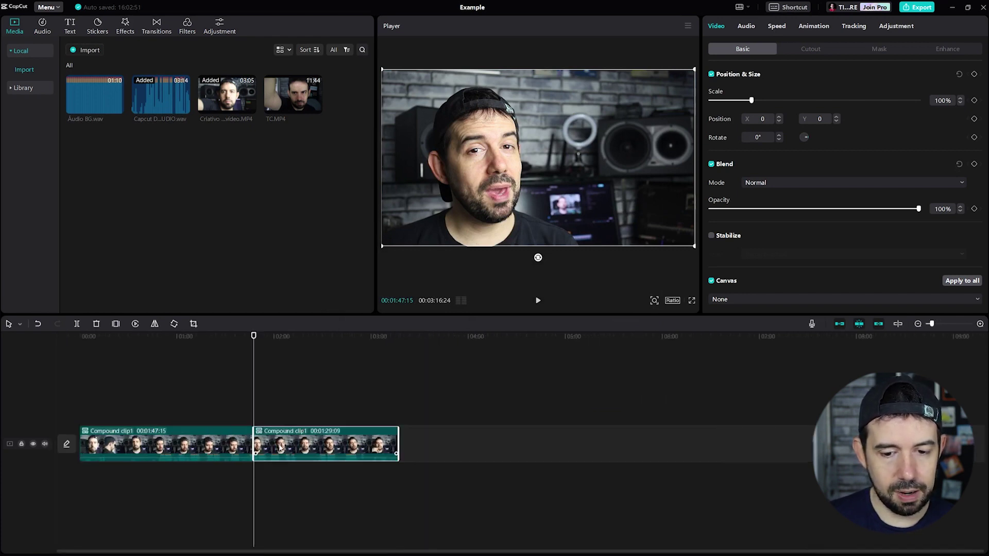
{"action": "scroll", "coordinate": [280, 448], "scroll_direction": "up", "scroll_amount": 2, "text": "ctrl"}
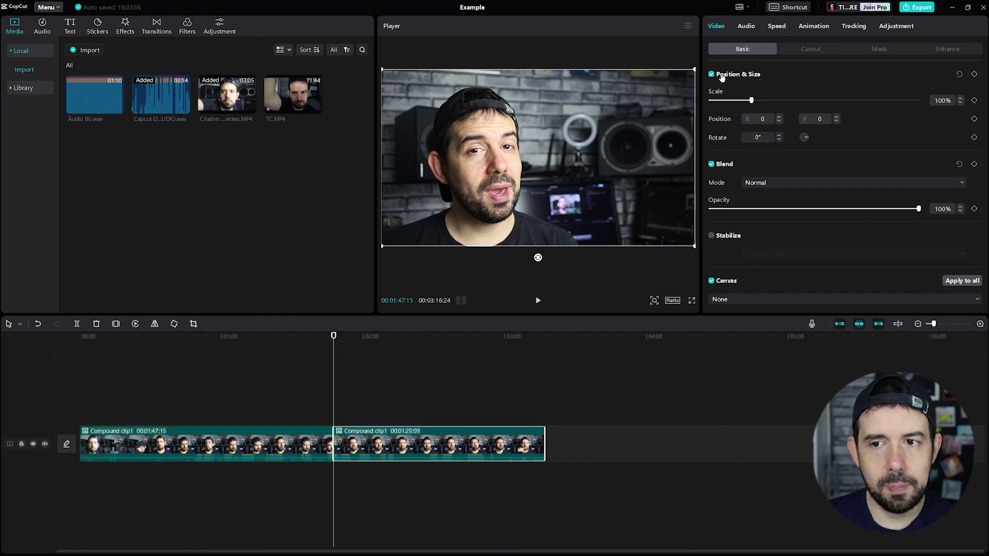
- Reopen the shortcut settings, preview the Shortcut 1 preset's Timeline bindings, then cancel
{"action": "left_click", "coordinate": [792, 8]}
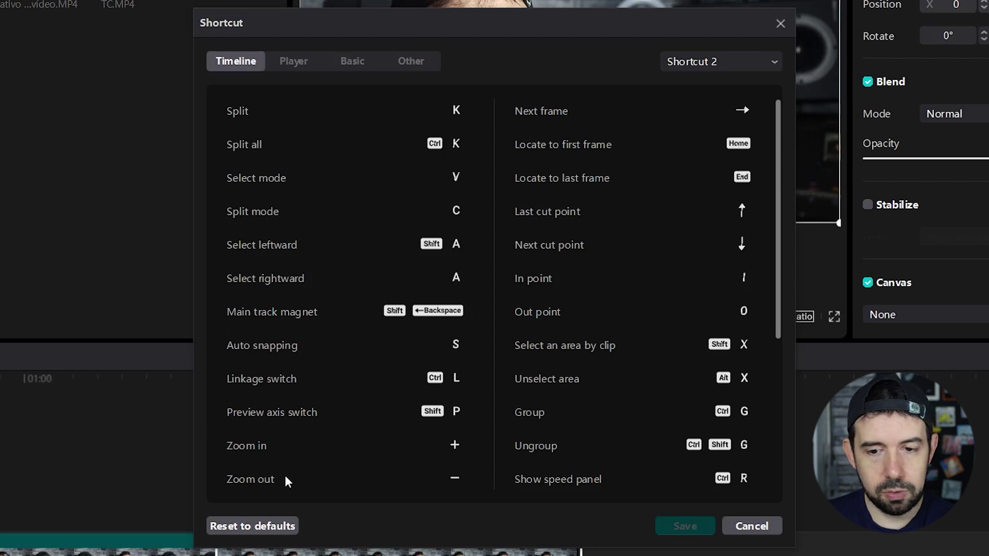
{"action": "scroll", "coordinate": [285, 479], "scroll_direction": "down", "scroll_amount": 5}
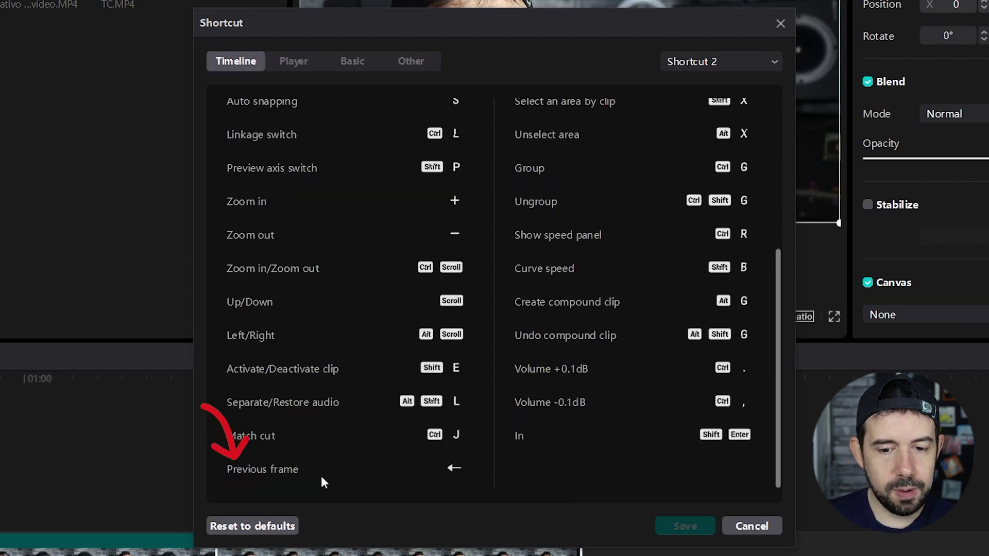
{"action": "left_click_drag", "start_coordinate": [778, 379], "coordinate": [749, 194]}
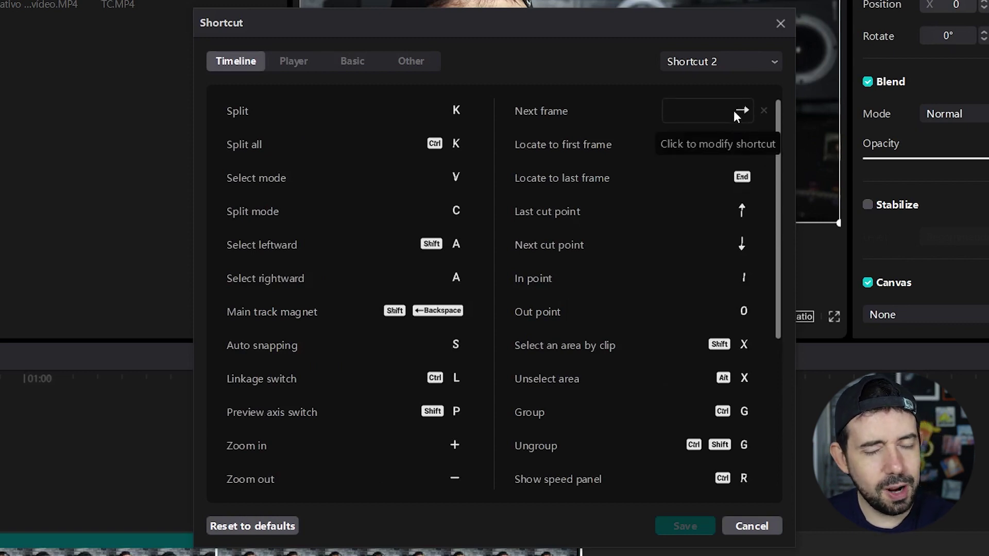
{"action": "left_click", "coordinate": [741, 62]}
{"action": "left_click", "coordinate": [729, 96]}
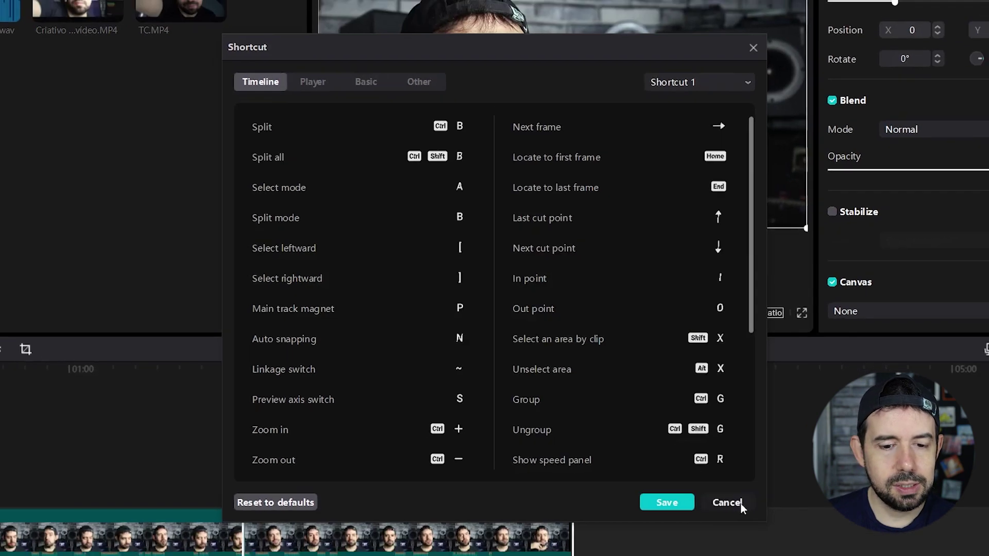
{"action": "left_click", "coordinate": [762, 525]}
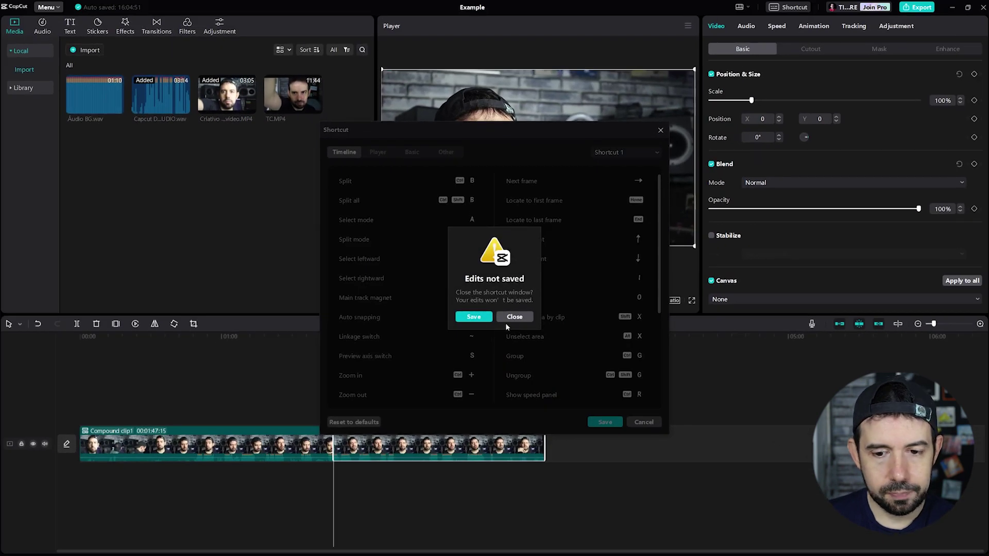
- Close the warning without saving and split the second clip at 02:27
{"action": "left_click", "coordinate": [510, 318]}
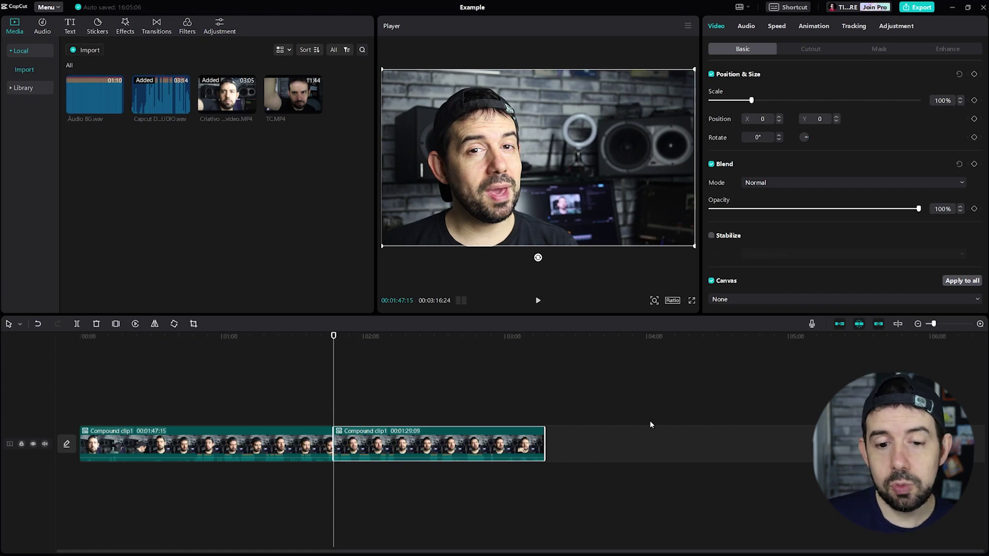
{"action": "left_click", "coordinate": [427, 342]}
{"action": "key", "text": "ctrl+b"}
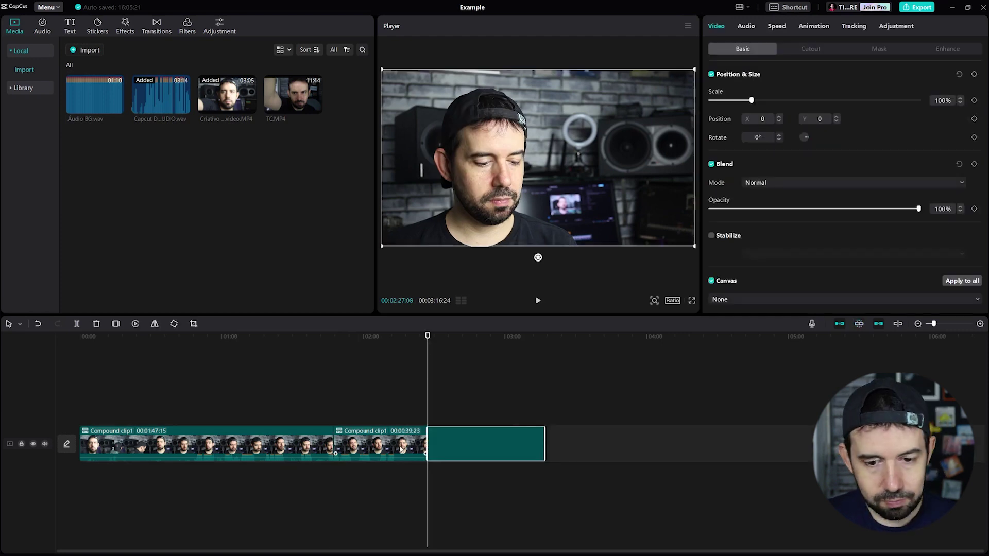
- Mark the 00:00:39:23 middle clip as the in/out export range
{"action": "left_click", "coordinate": [392, 443]}
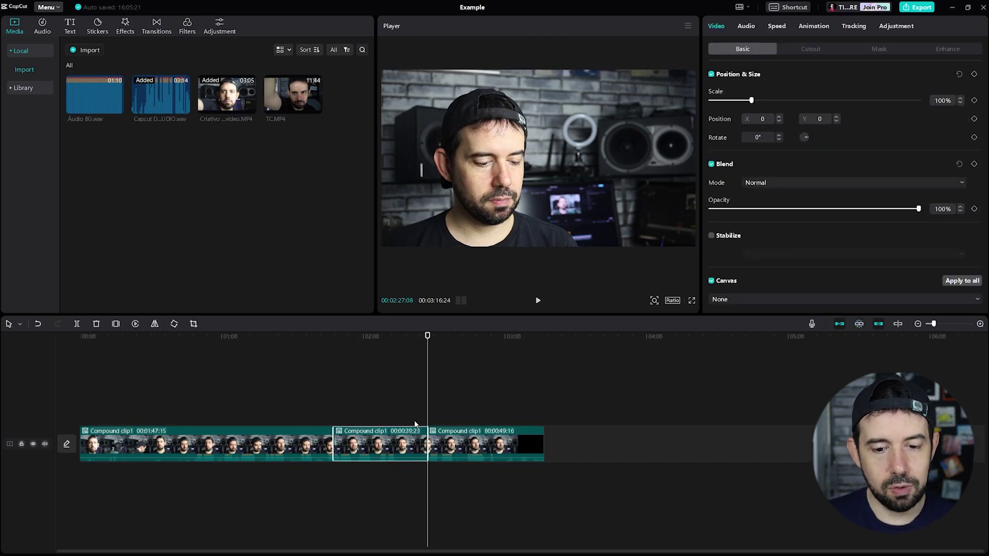
{"action": "key", "text": "Up"}
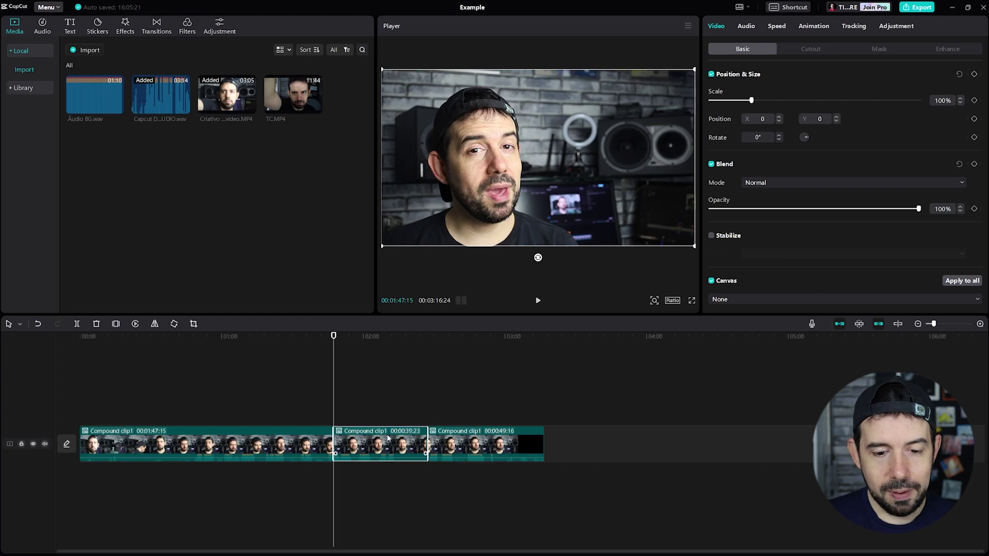
{"action": "key", "text": "Down"}
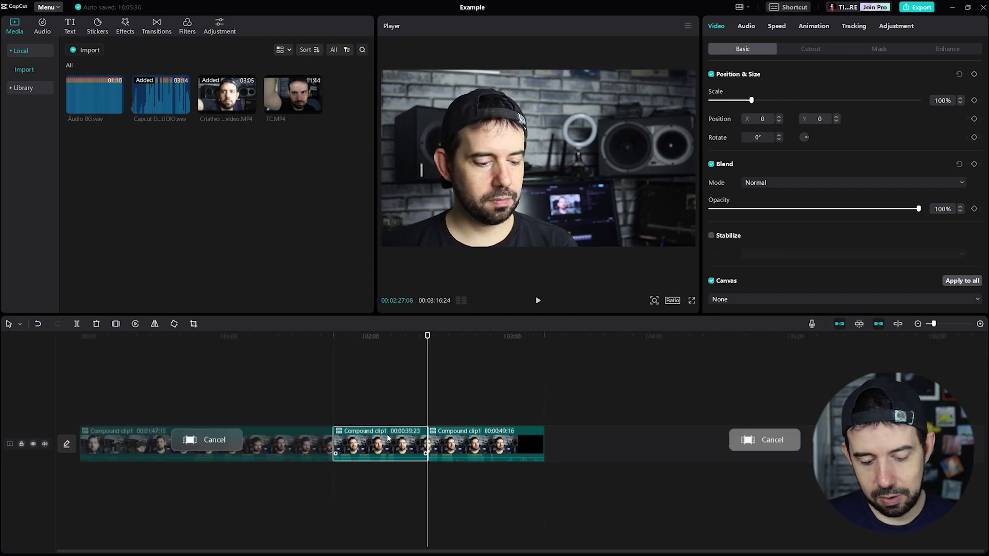